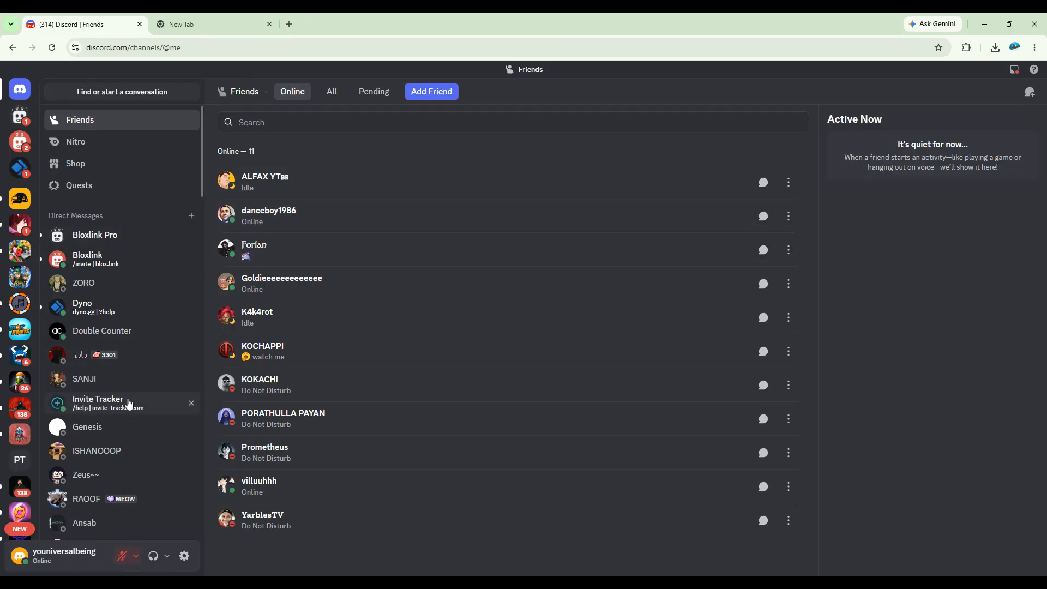
# Open the direct message chat with a friend from the Direct Messages sidebar
pyautogui.click(103, 284)
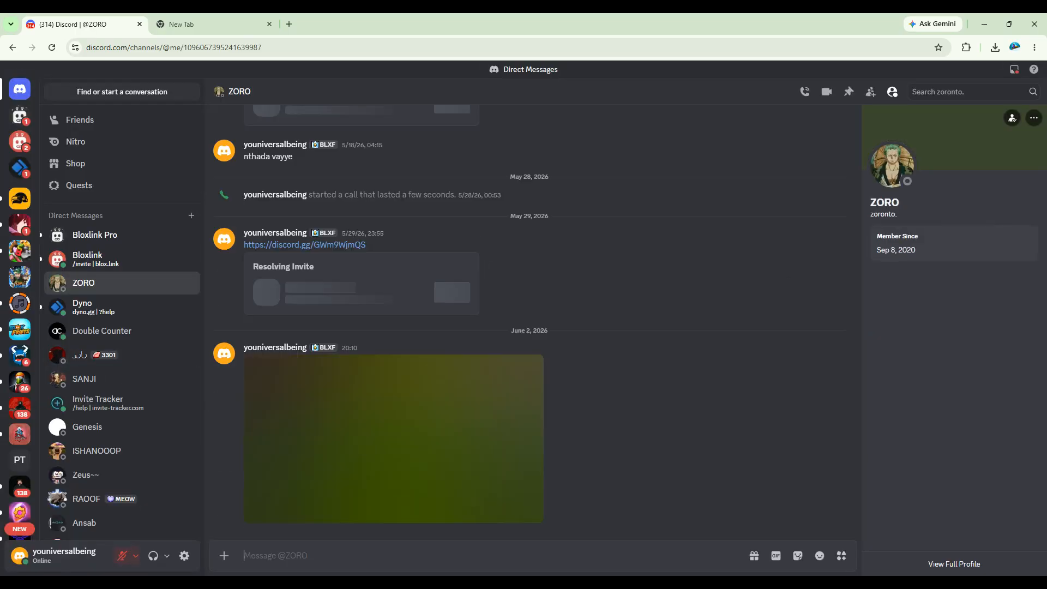
# Send the test messages **bold**, *italics* and ~~strikethrough~~ to the friend, one after another
pyautogui.write('**')
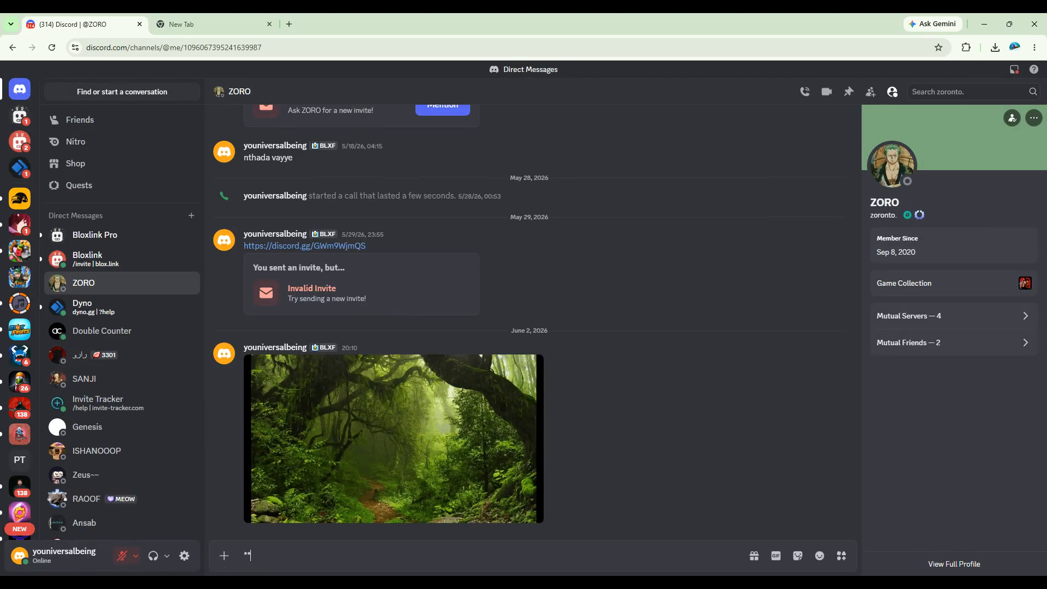
pyautogui.write('b')
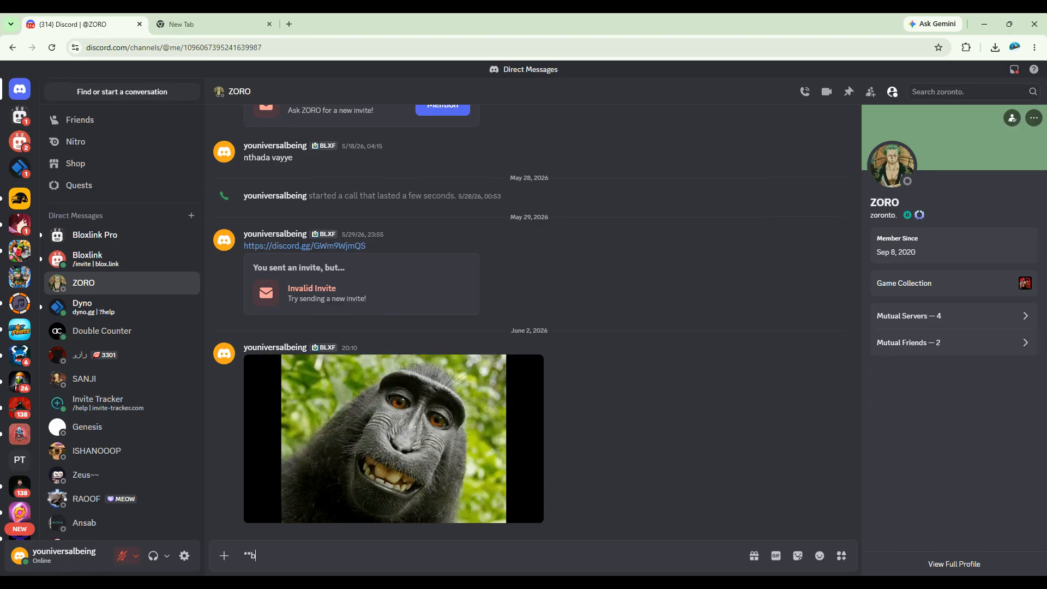
pyautogui.write('old**')
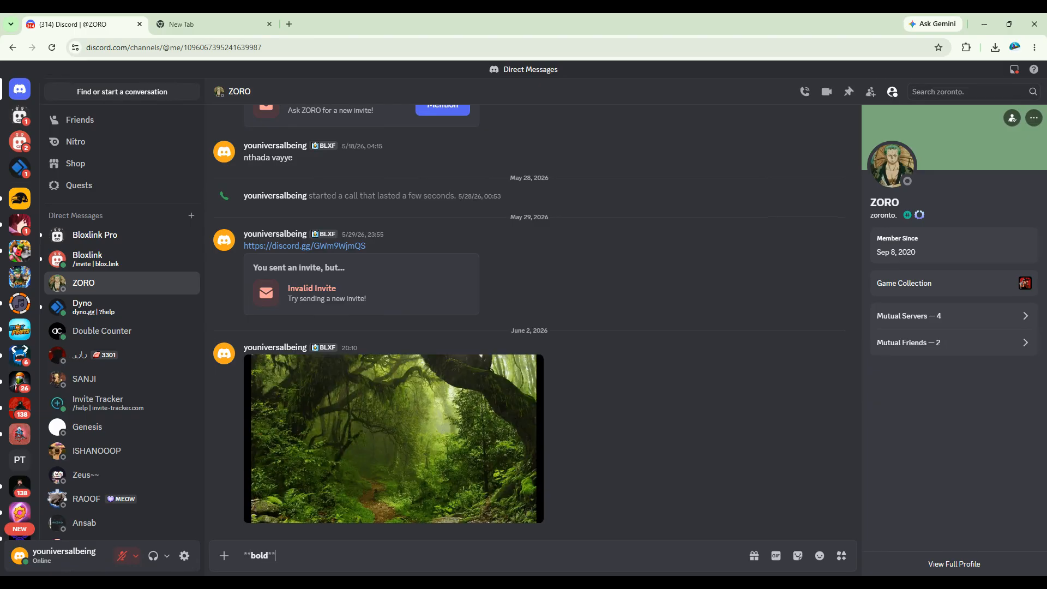
pyautogui.press('Return')
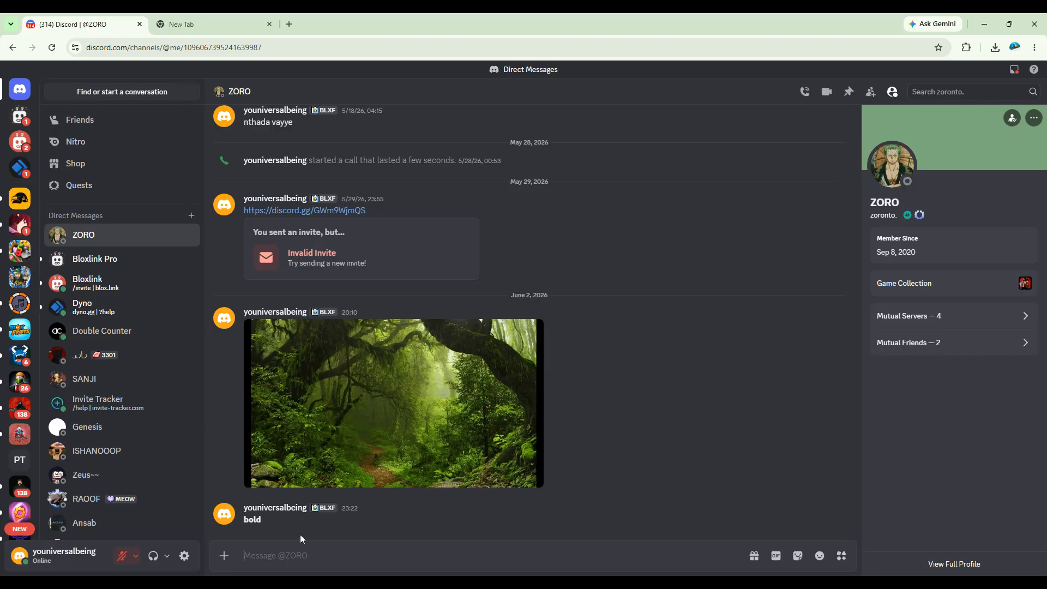
pyautogui.write('*')
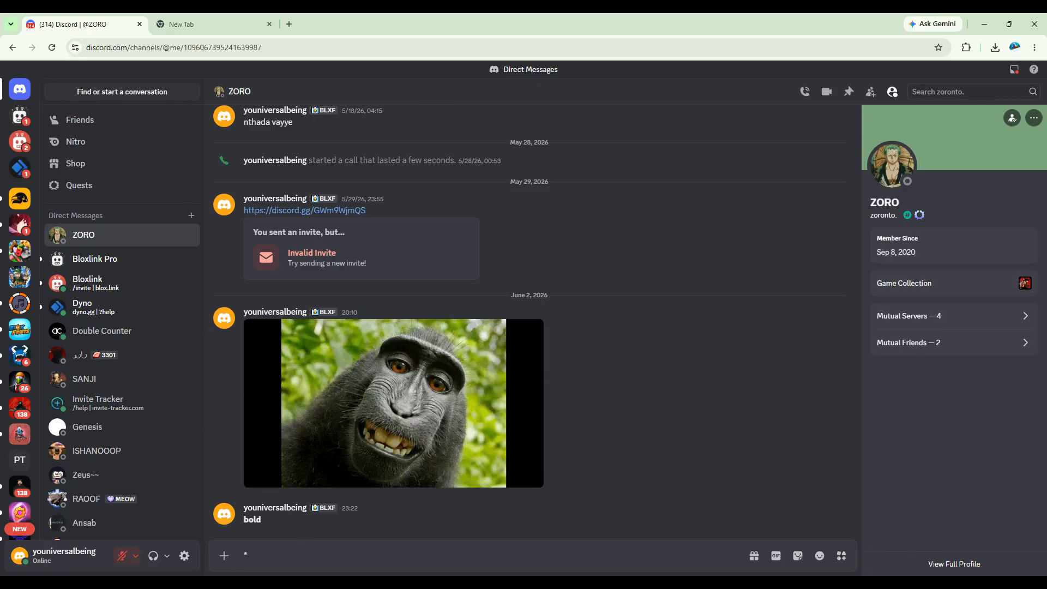
pyautogui.write('italics')
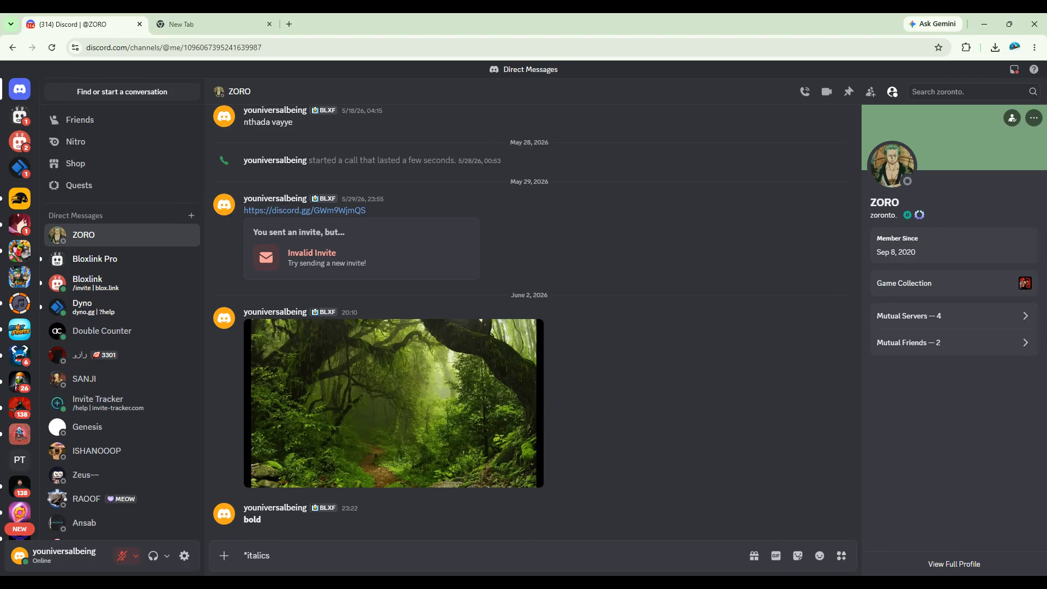
pyautogui.write('*')
pyautogui.press('Return')
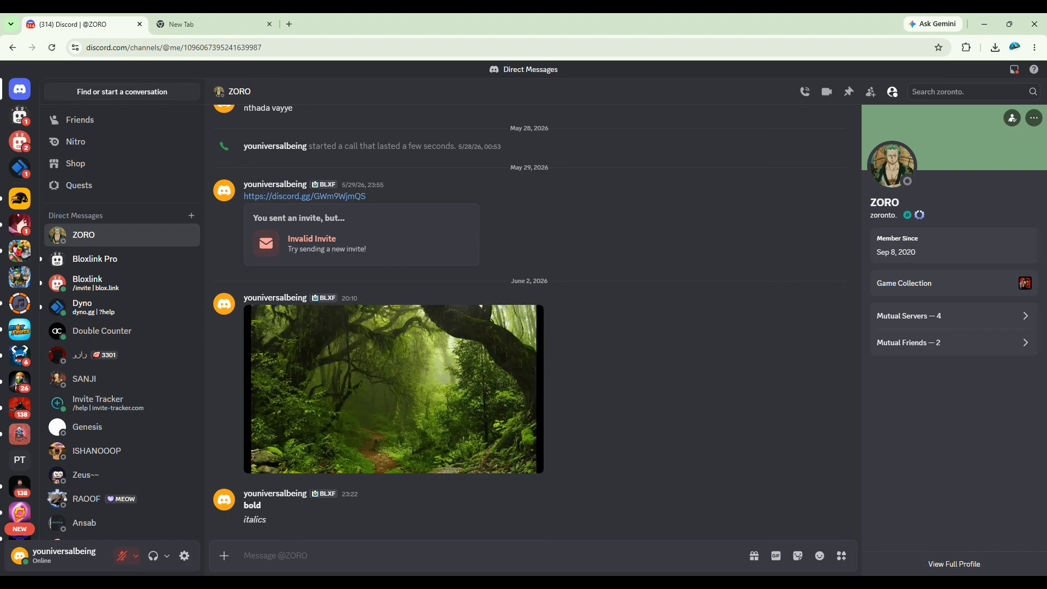
pyautogui.write('~~strikethrogu')
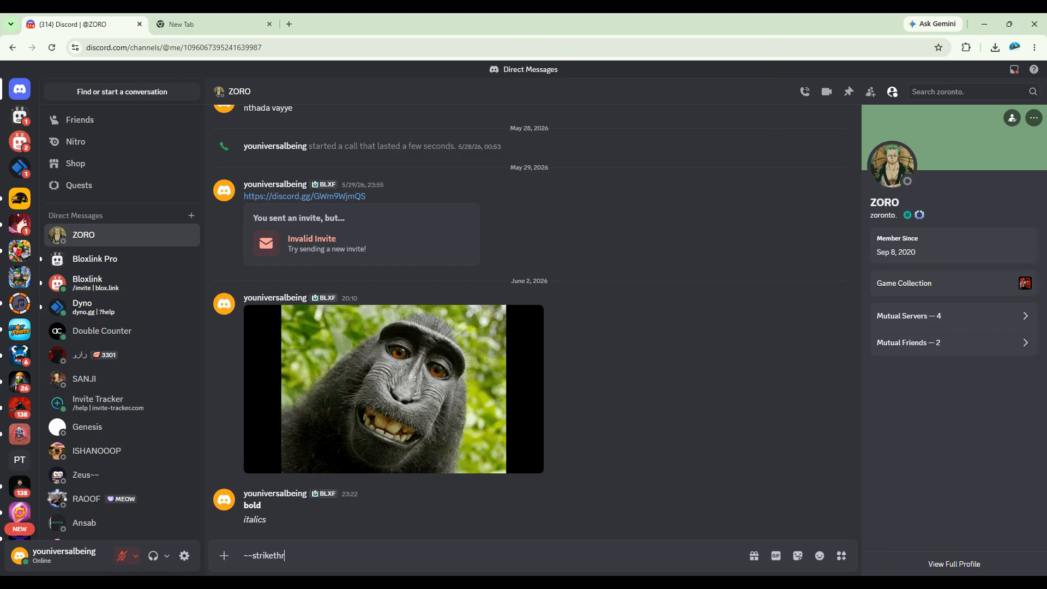
pyautogui.press('BackSpace')
pyautogui.press('BackSpace')
pyautogui.write('ugh~~')
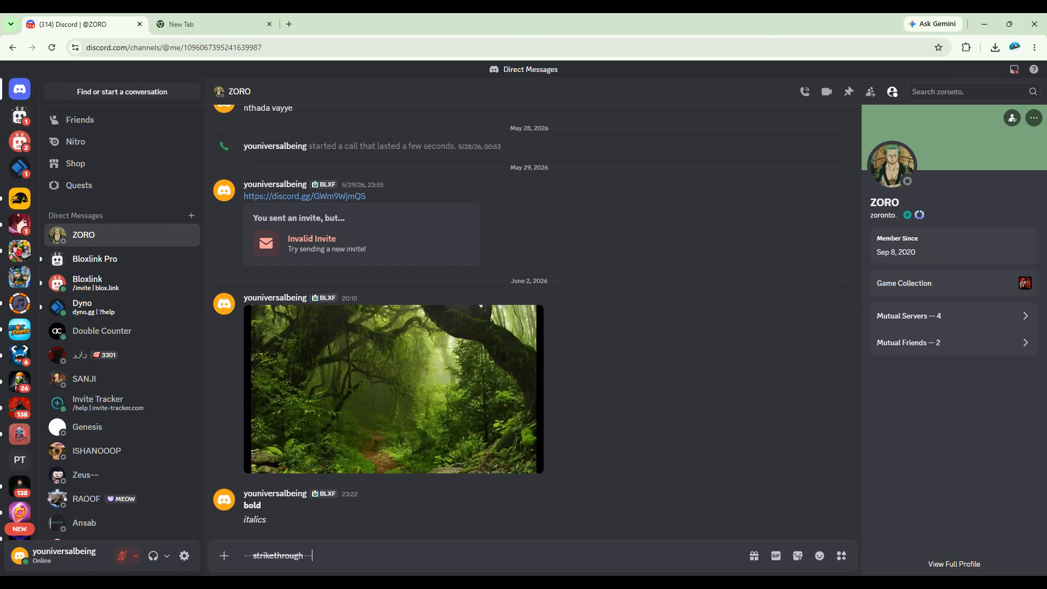
pyautogui.press('Return')
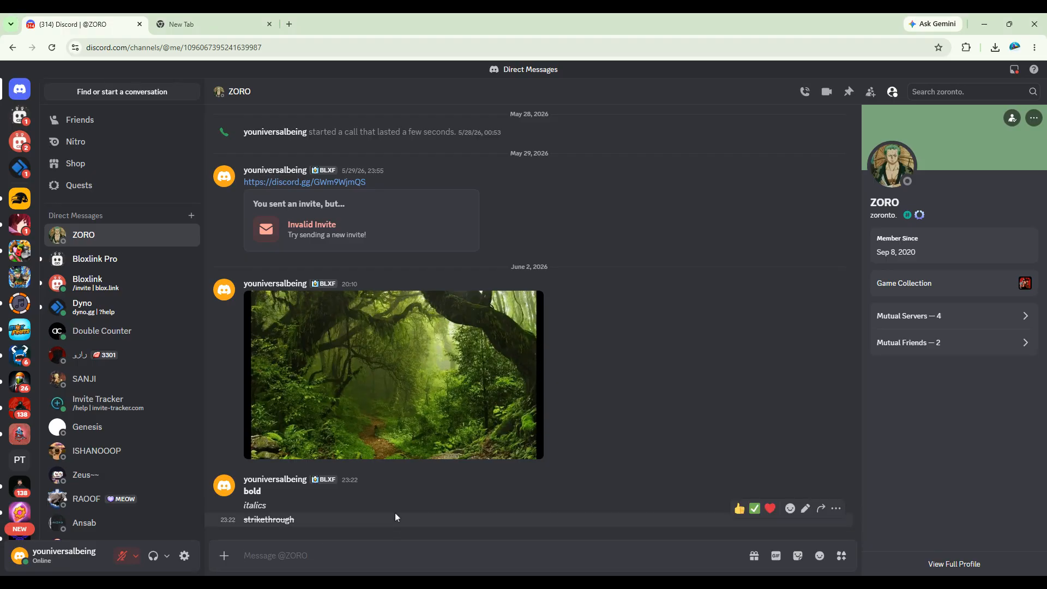
pyautogui.click(352, 543)
# Load message.style in the new tab, launch the Embed Generator app, then return to Discord
pyautogui.click(238, 22)
pyautogui.hotkey('ctrl', 'a')
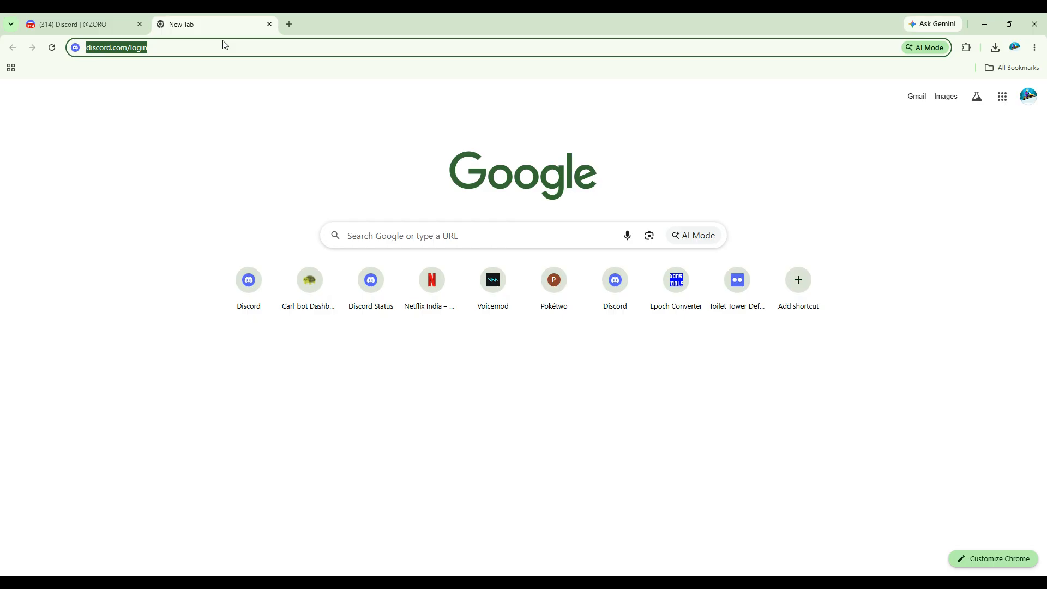
pyautogui.write('message')
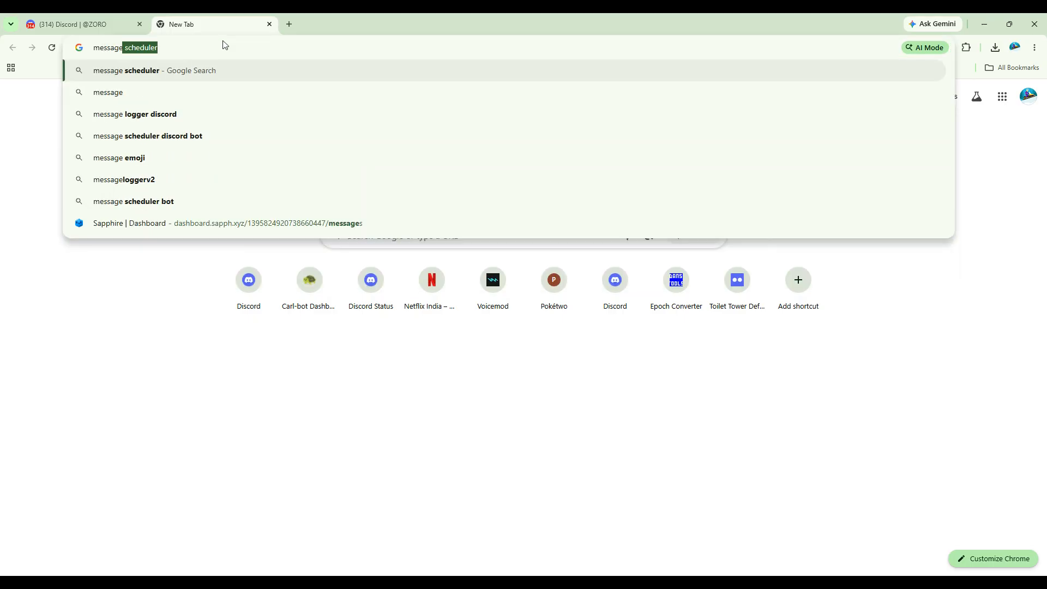
pyautogui.write('.style')
pyautogui.press('Return')
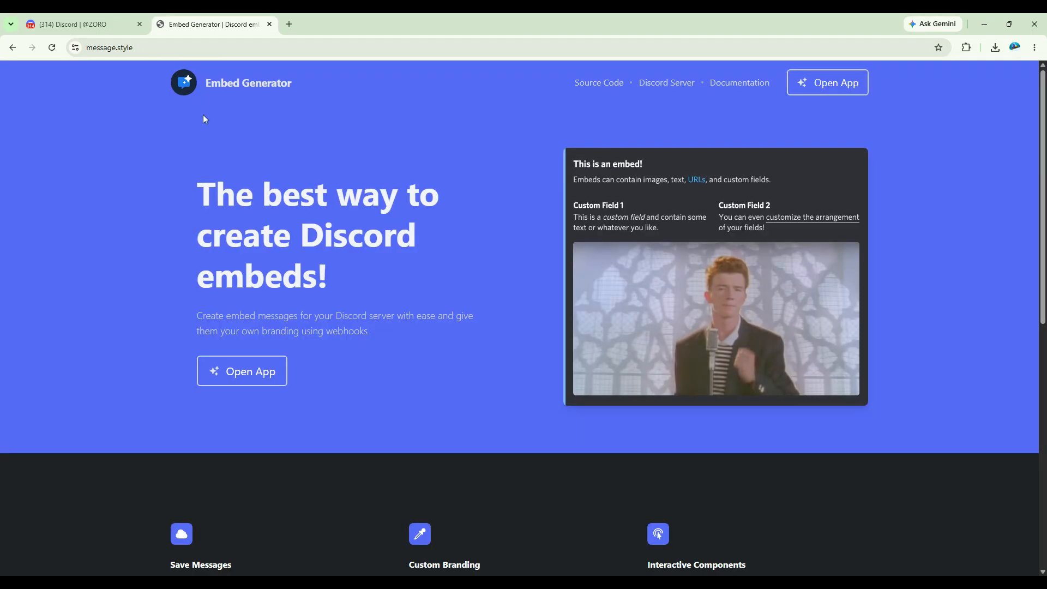
pyautogui.scroll(-5, 452, 333)
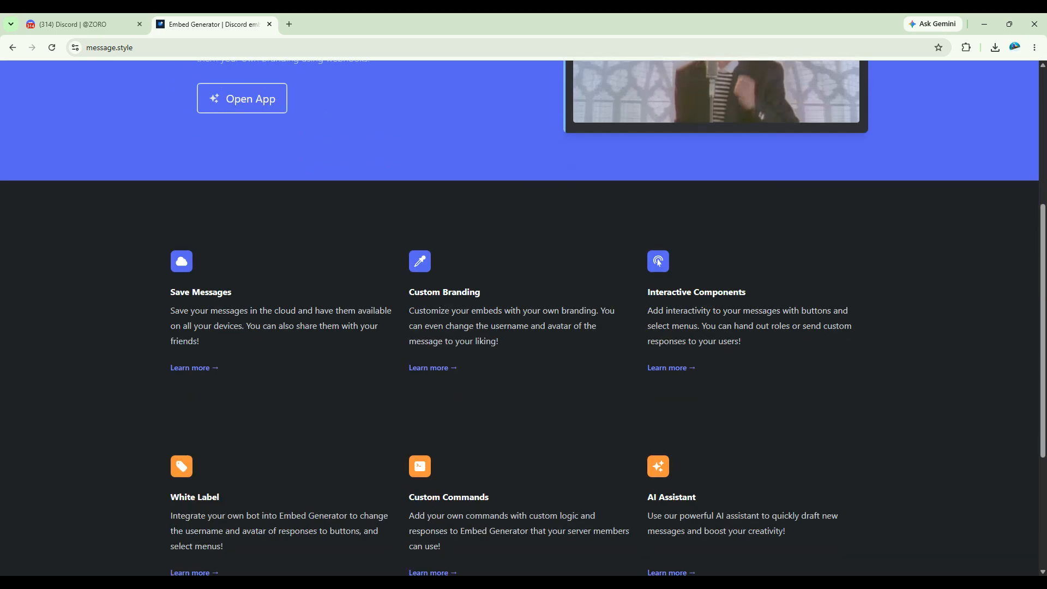
pyautogui.scroll(2, 295, 246)
pyautogui.click(269, 219)
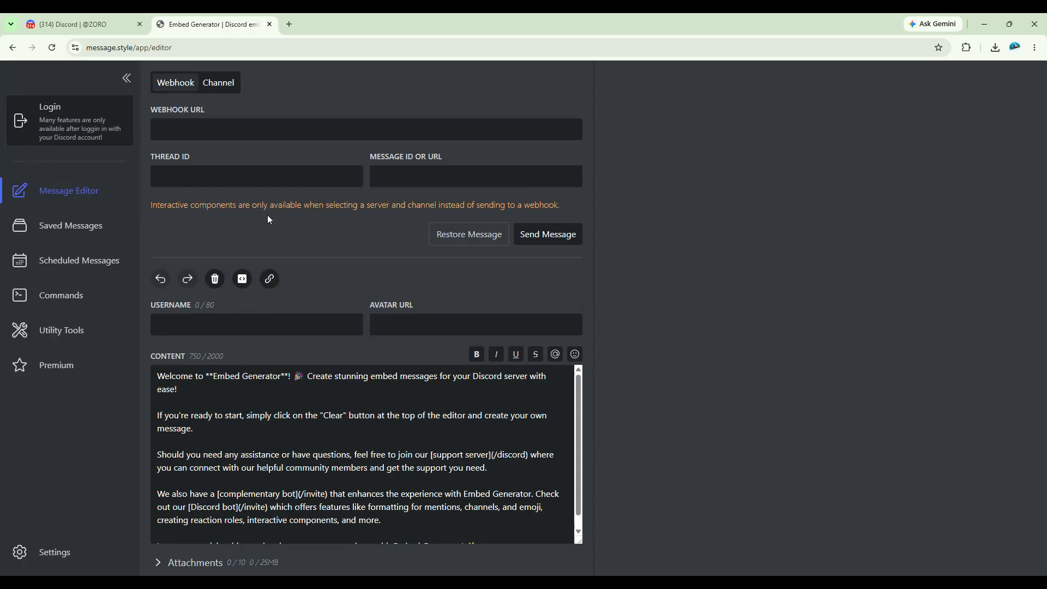
pyautogui.click(67, 24)
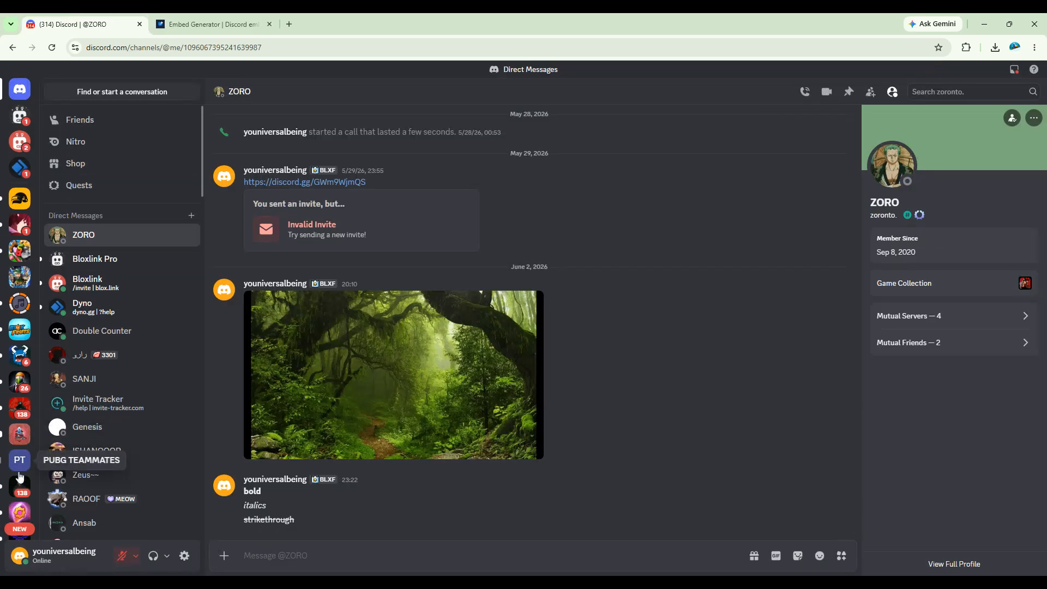
# Open the Server Settings of your own Discord server
pyautogui.scroll(-4, 20, 463)
pyautogui.scroll(5, 20, 272)
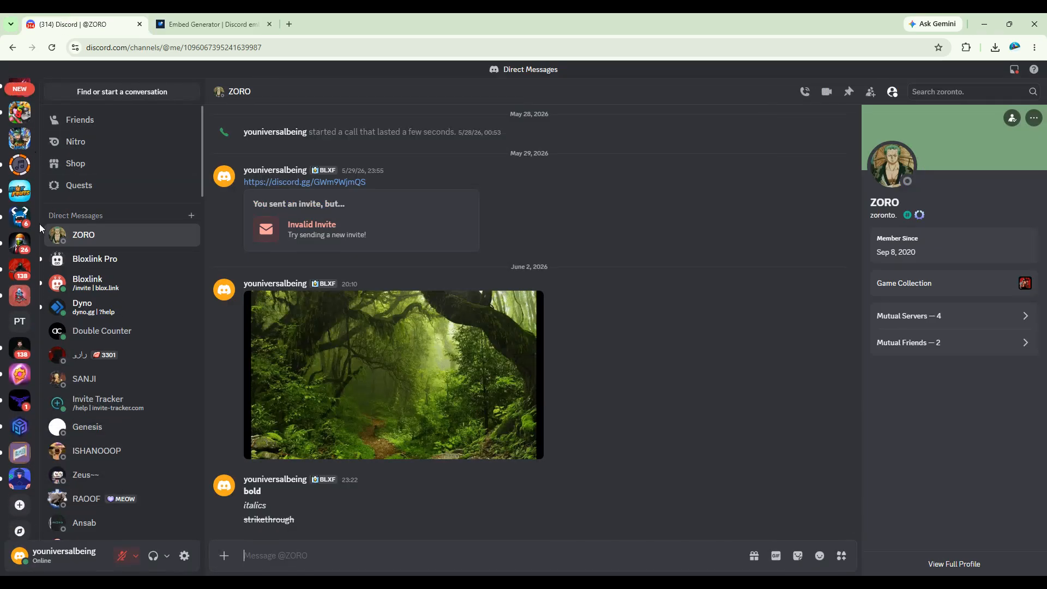
pyautogui.click(19, 199)
pyautogui.click(93, 90)
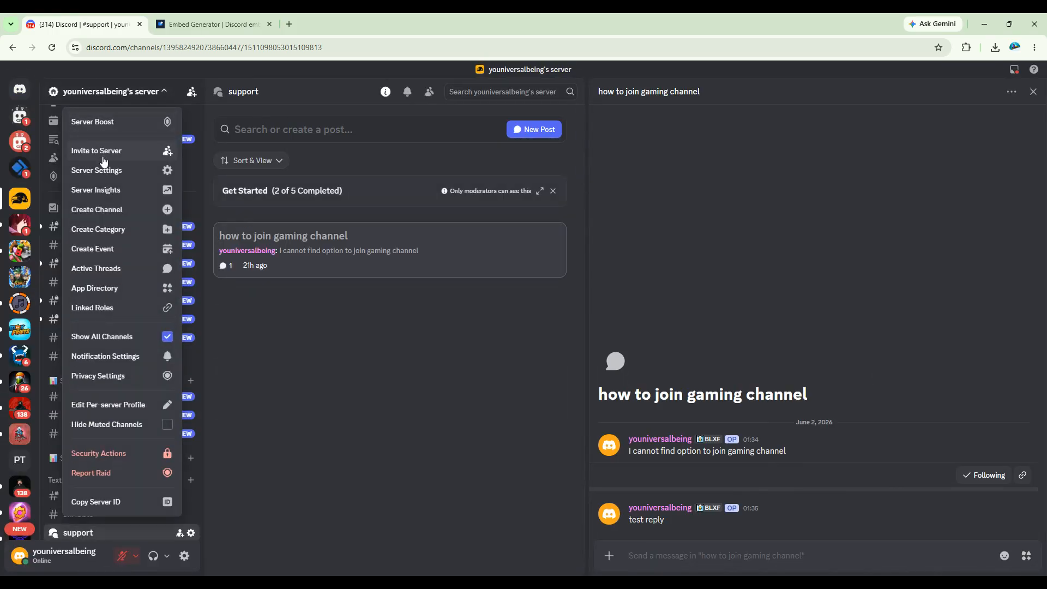
pyautogui.click(99, 171)
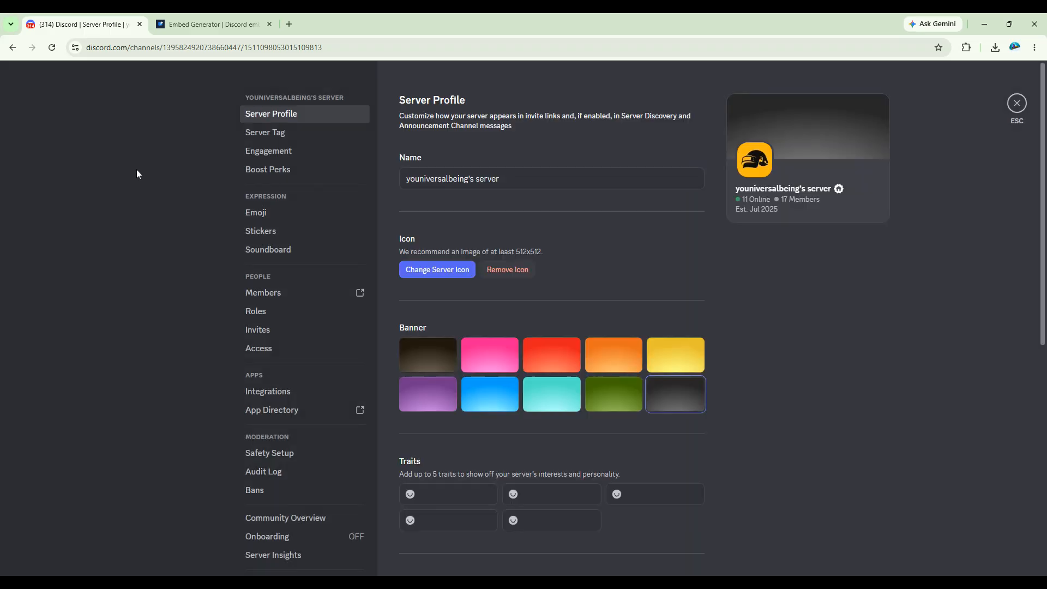
# Copy the third Captain Hook webhook URL from Integrations and paste it into Embed Generator
pyautogui.click(304, 391)
pyautogui.click(530, 188)
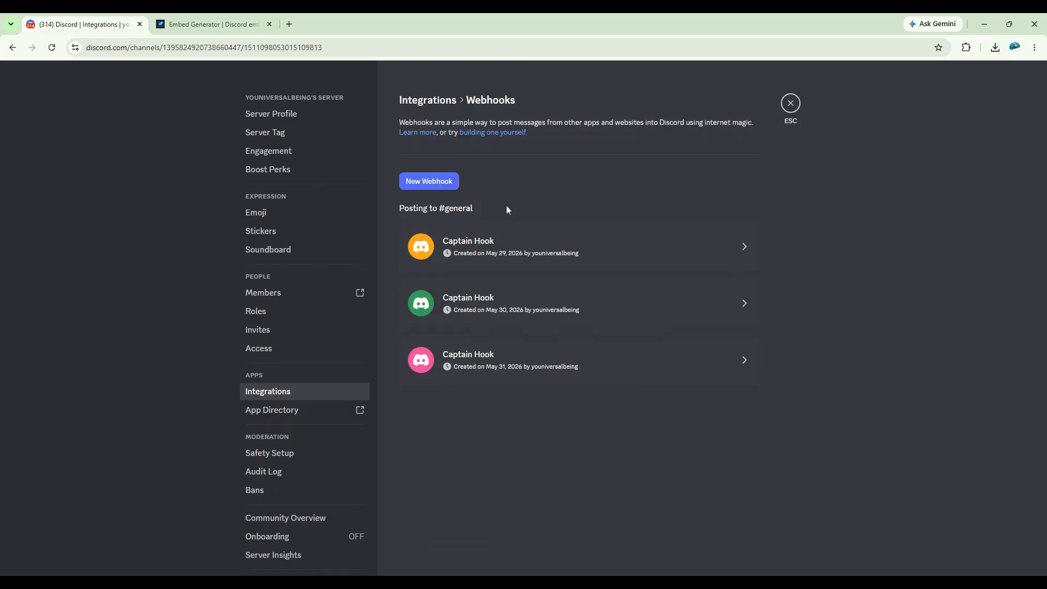
pyautogui.click(495, 357)
pyautogui.click(516, 473)
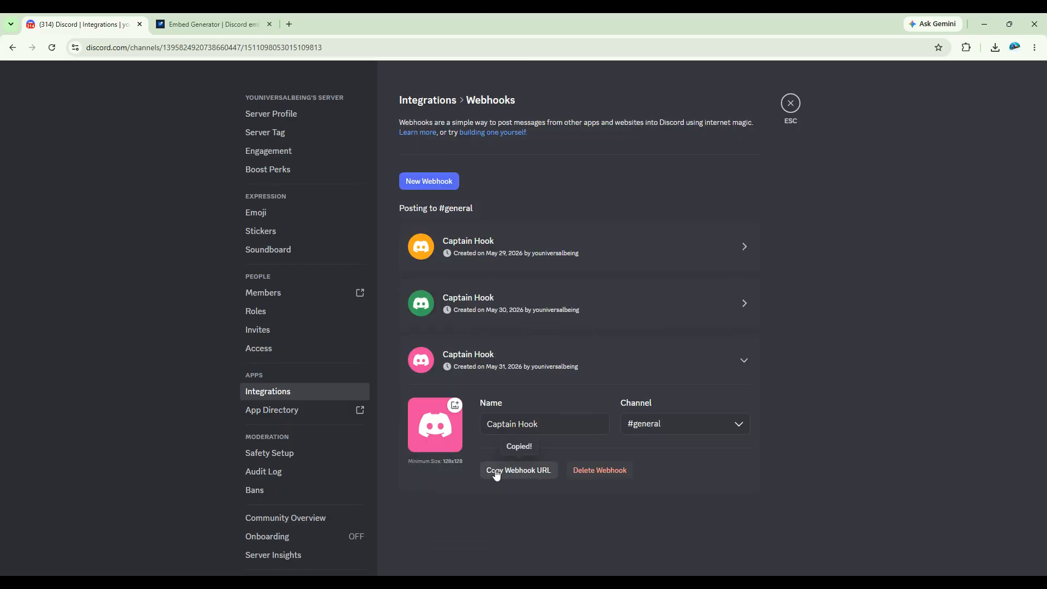
pyautogui.click(225, 17)
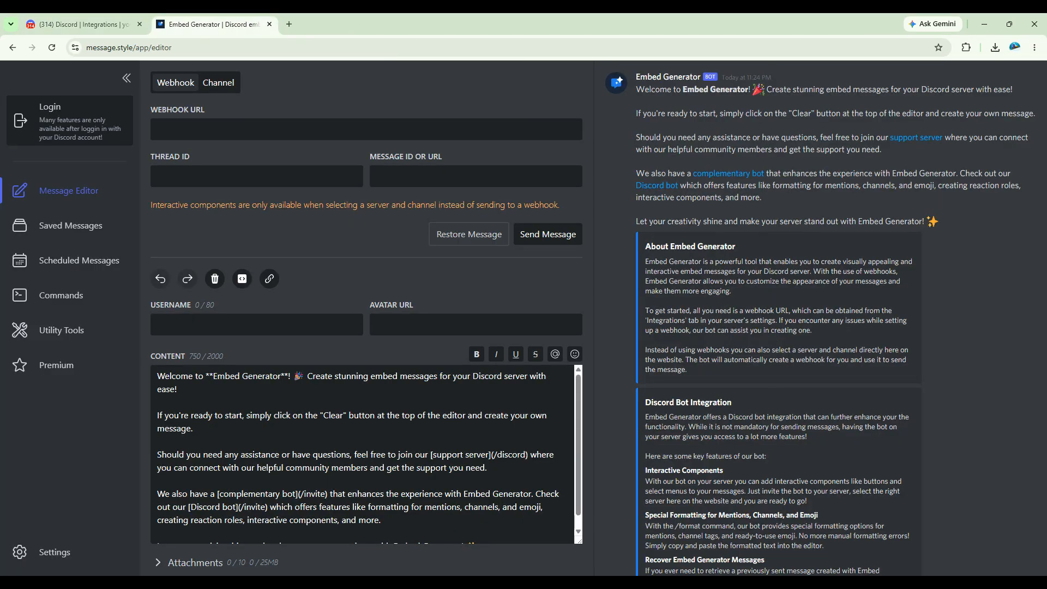
pyautogui.hotkey('ctrl', 'v')
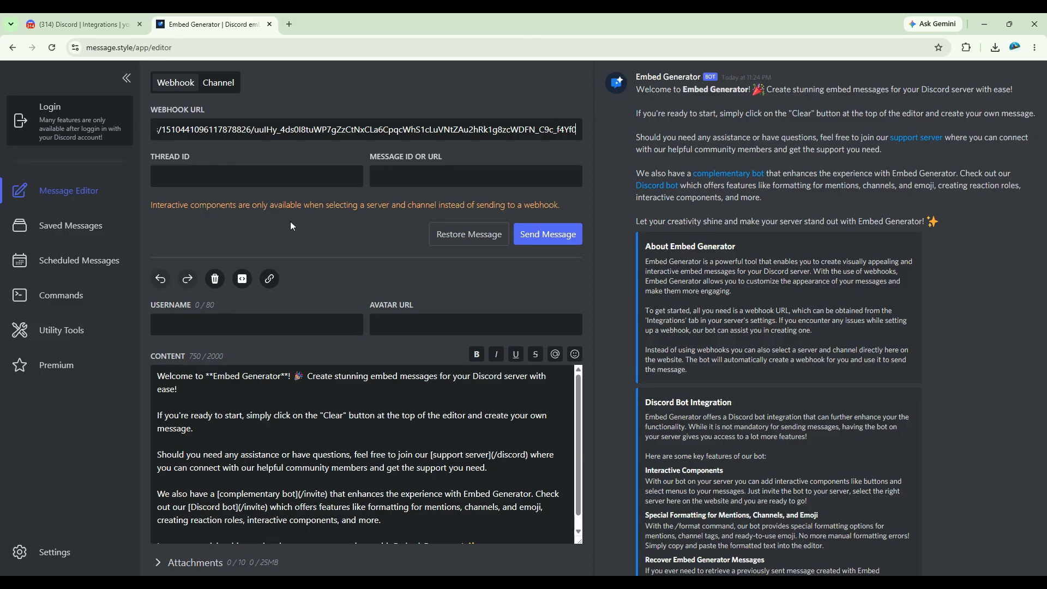
# Expand Embed 1 and enter 'test' as its author
pyautogui.scroll(-3, 306, 242)
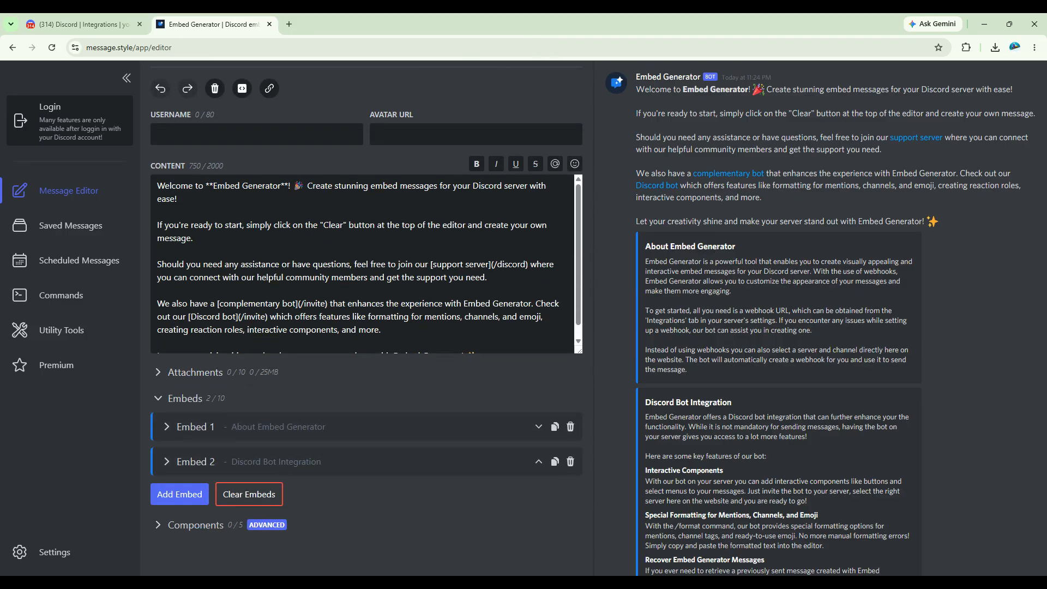
pyautogui.click(235, 431)
pyautogui.scroll(3, 235, 430)
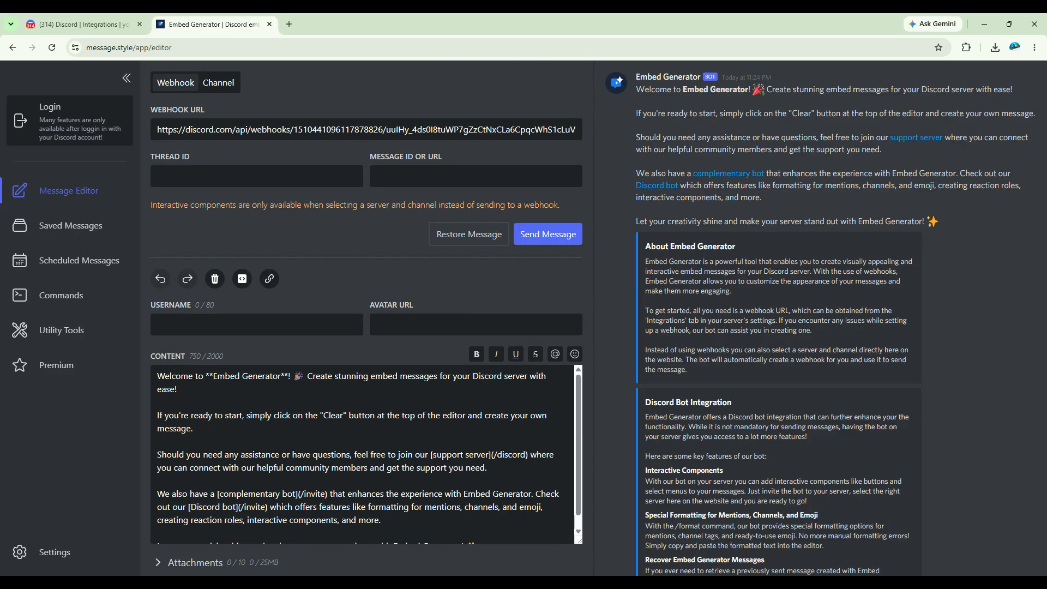
pyautogui.scroll(-5, 278, 393)
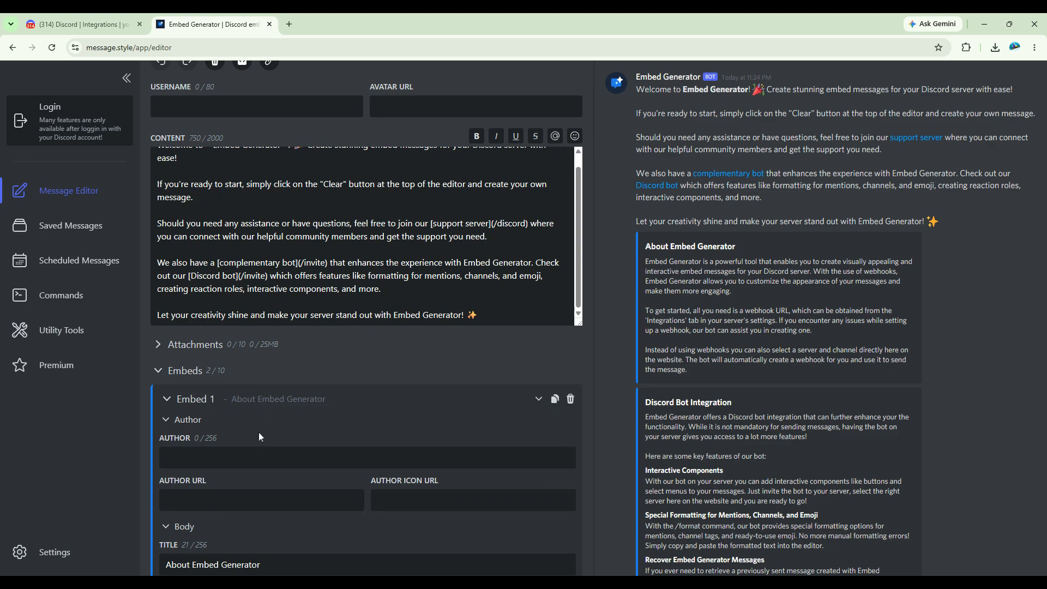
pyautogui.scroll(-4, 258, 388)
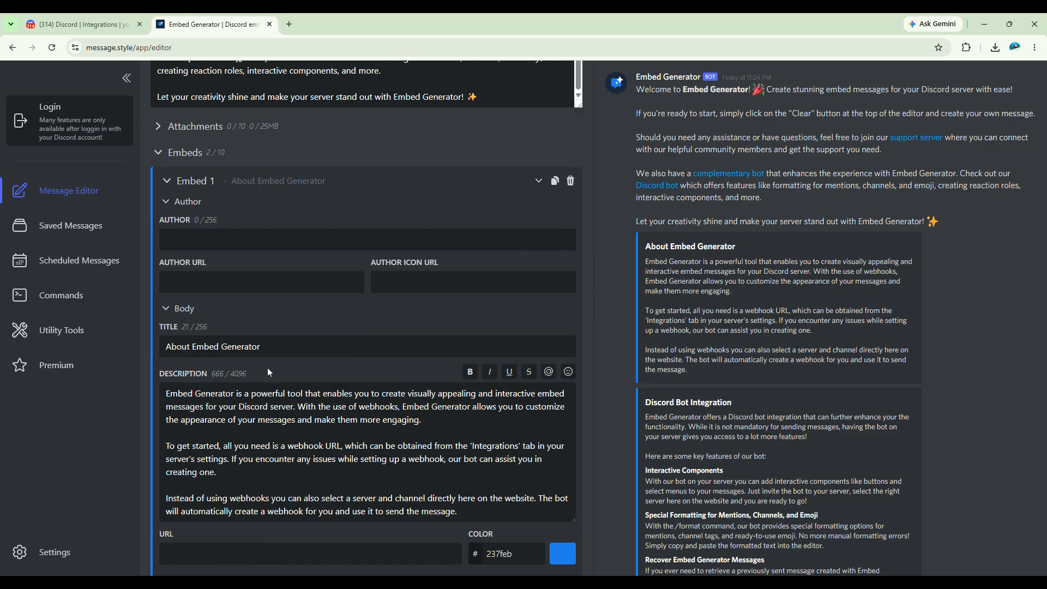
pyautogui.scroll(6, 275, 358)
pyautogui.scroll(-4, 234, 402)
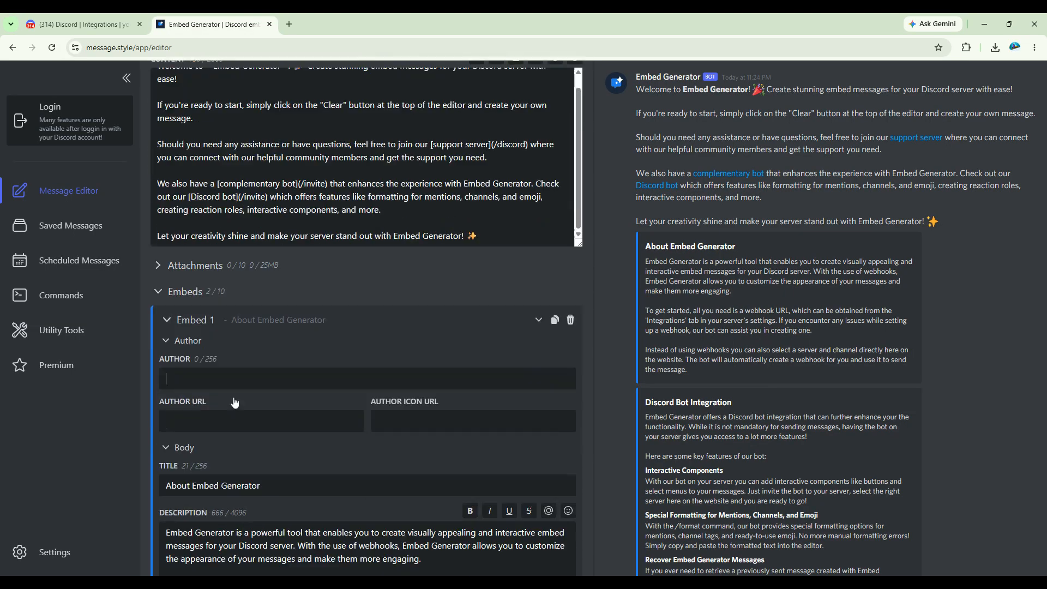
pyautogui.scroll(-2, 234, 402)
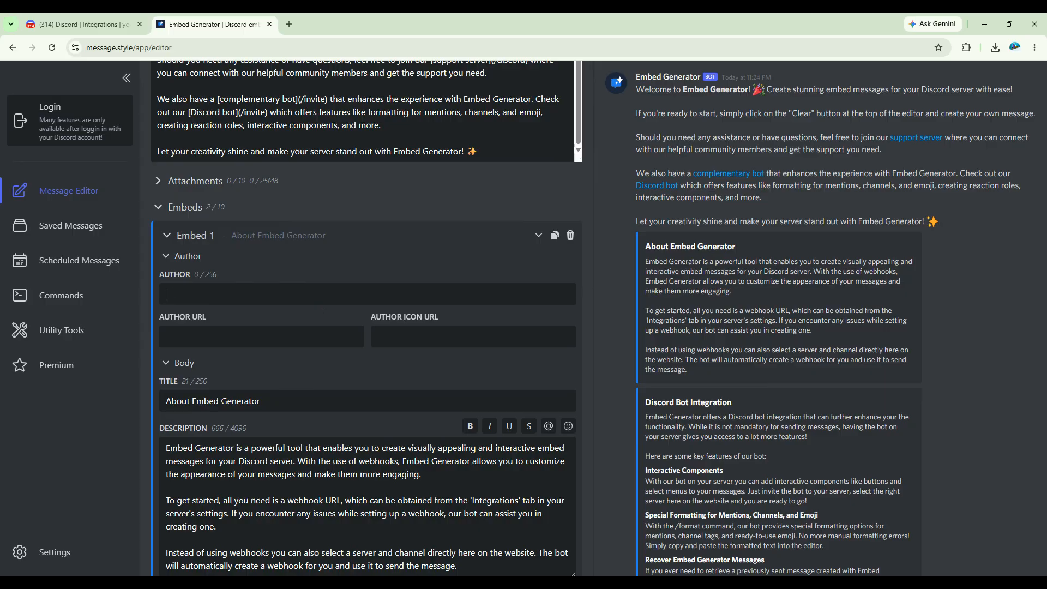
pyautogui.write('test')
# Replace Embed 1's long description with 'test description'
pyautogui.scroll(-3, 367, 328)
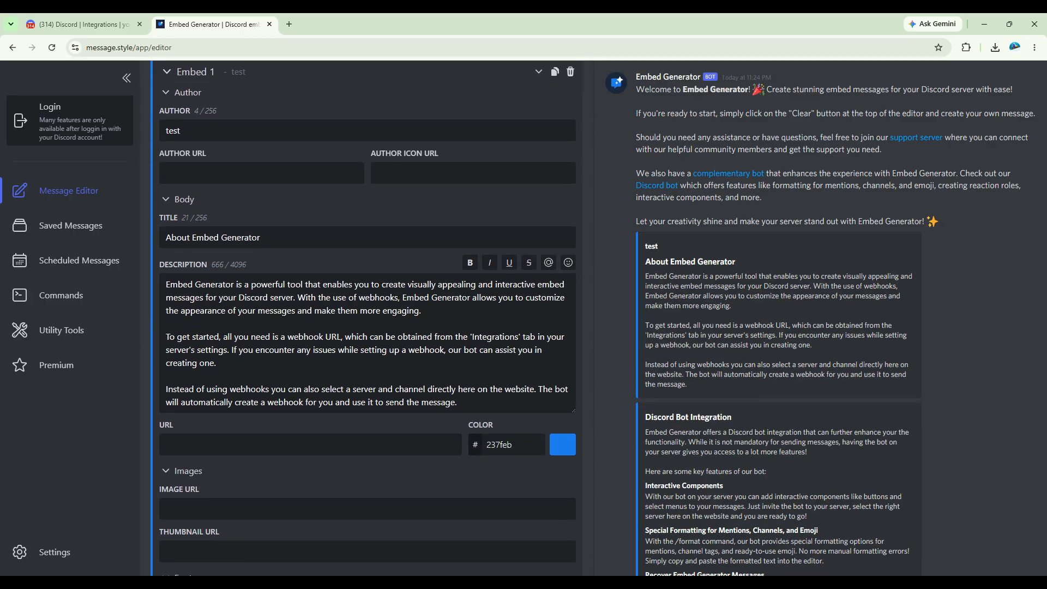
pyautogui.moveTo(166, 285); pyautogui.dragTo(458, 402)
pyautogui.scroll(-2, 458, 402)
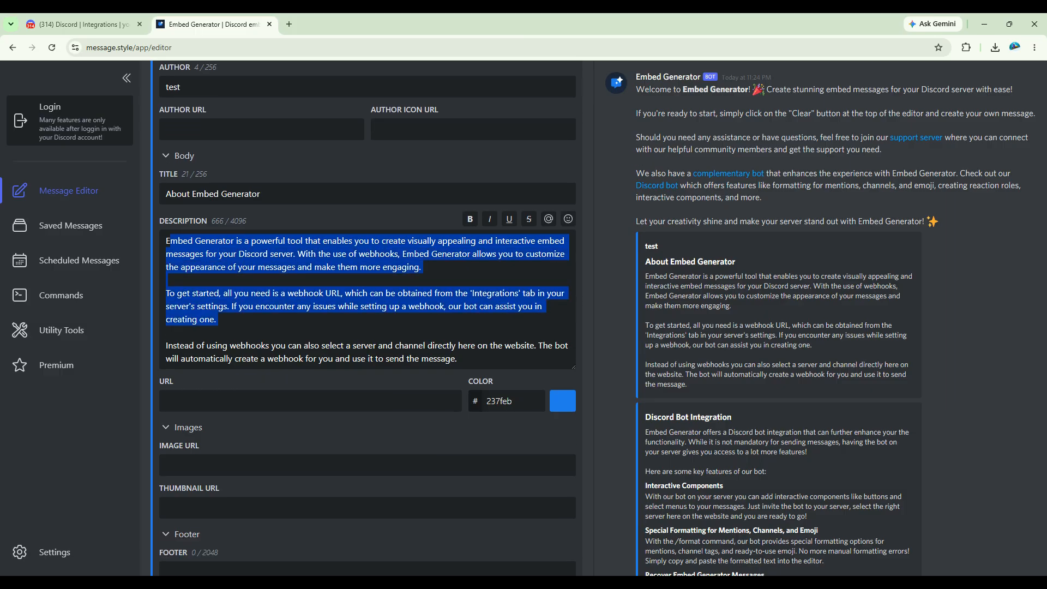
pyautogui.press('BackSpace')
pyautogui.write('test ')
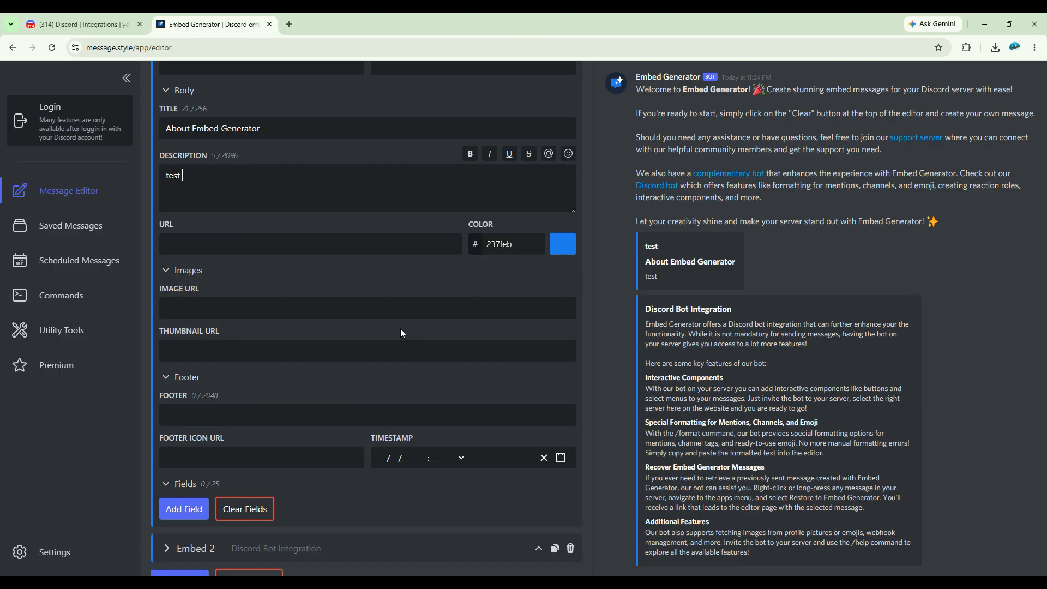
pyautogui.write('description')
# Pick bright red (ff0303) as Embed 1's colour in the colour picker
pyautogui.click(560, 247)
pyautogui.moveTo(543, 126); pyautogui.dragTo(552, 157)
pyautogui.moveTo(531, 218); pyautogui.dragTo(603, 214)
pyautogui.click(558, 141)
pyautogui.moveTo(559, 143); pyautogui.dragTo(573, 124)
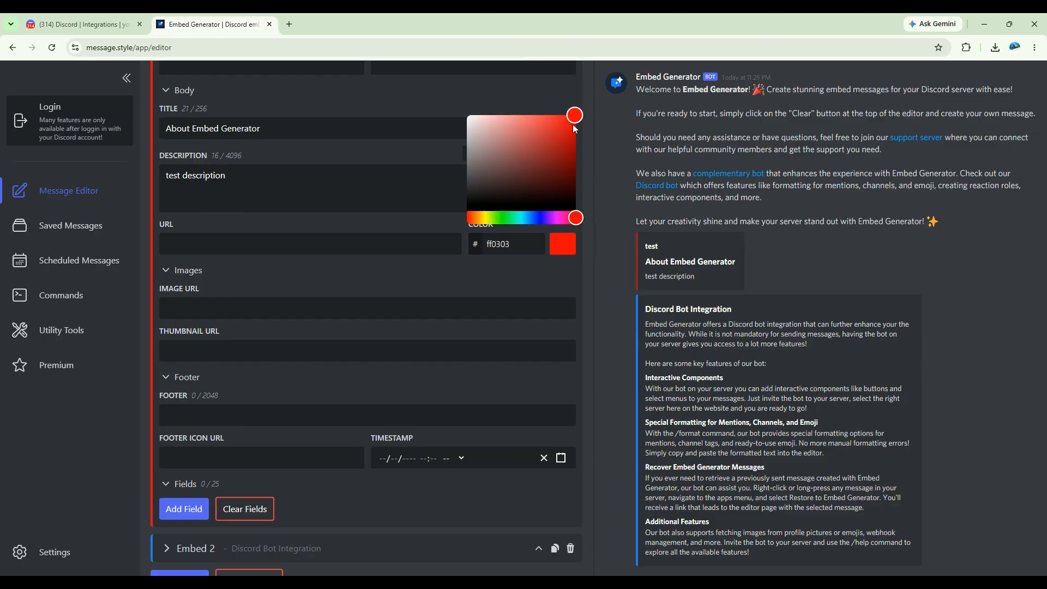
pyautogui.click(585, 273)
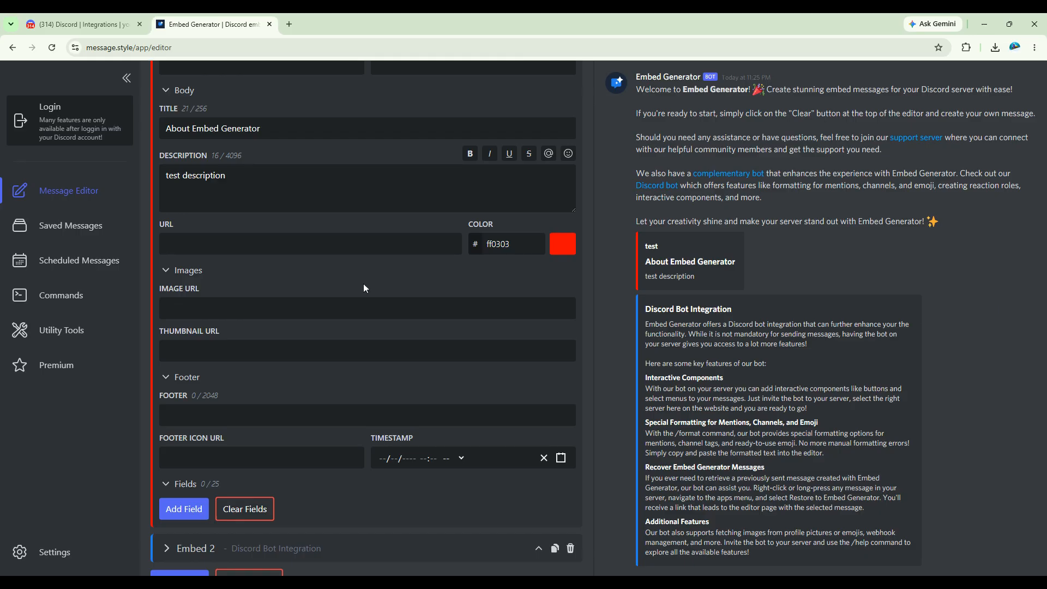
# Enter 'sample footer' as Embed 1's footer and choose June 2, 2026 as its timestamp
pyautogui.scroll(-2, 188, 494)
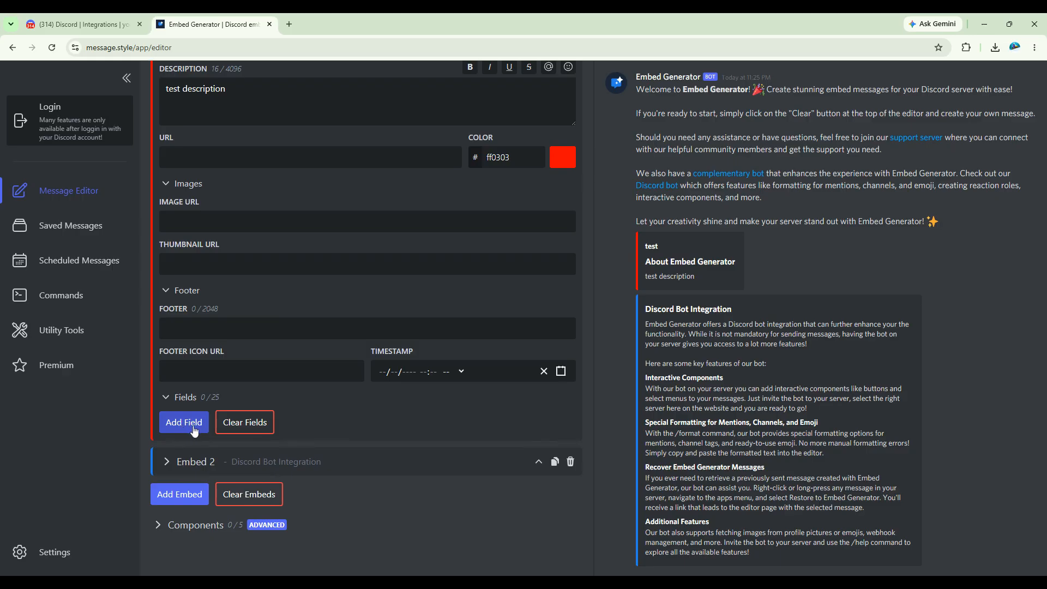
pyautogui.scroll(2, 385, 293)
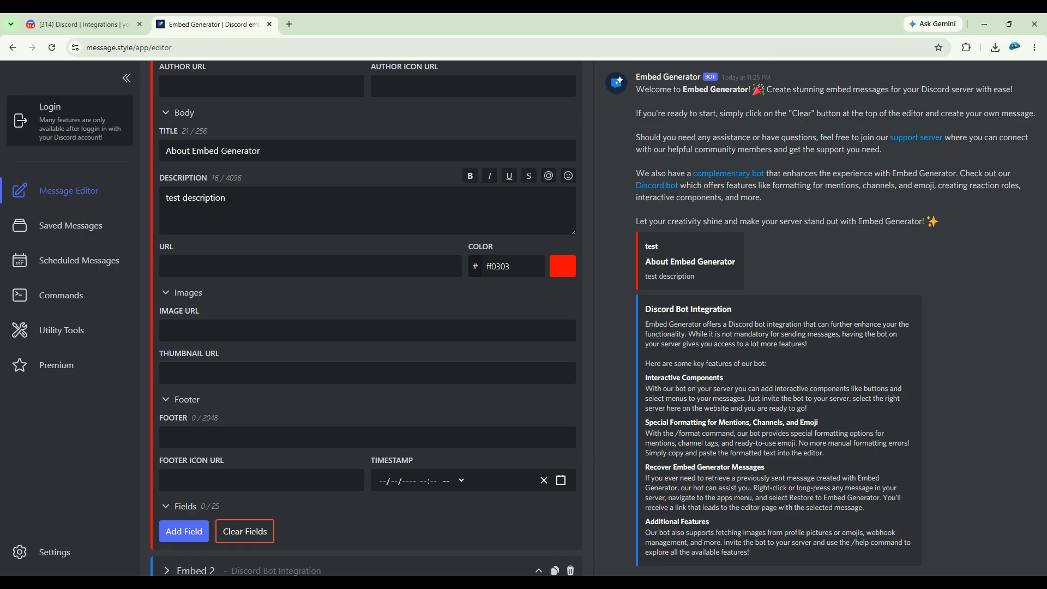
pyautogui.write('samp')
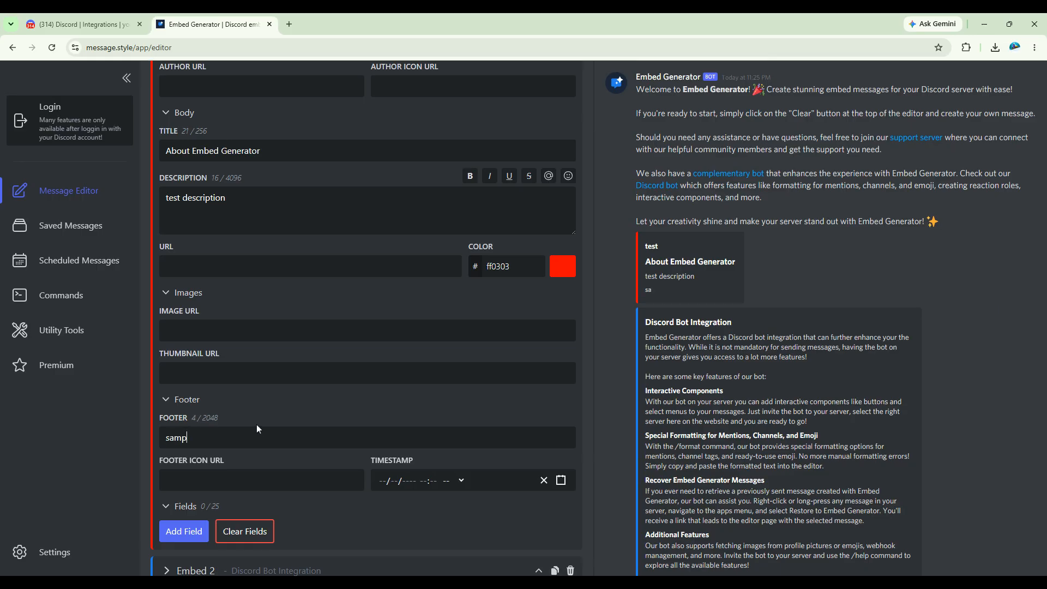
pyautogui.write('le footer')
pyautogui.click(389, 480)
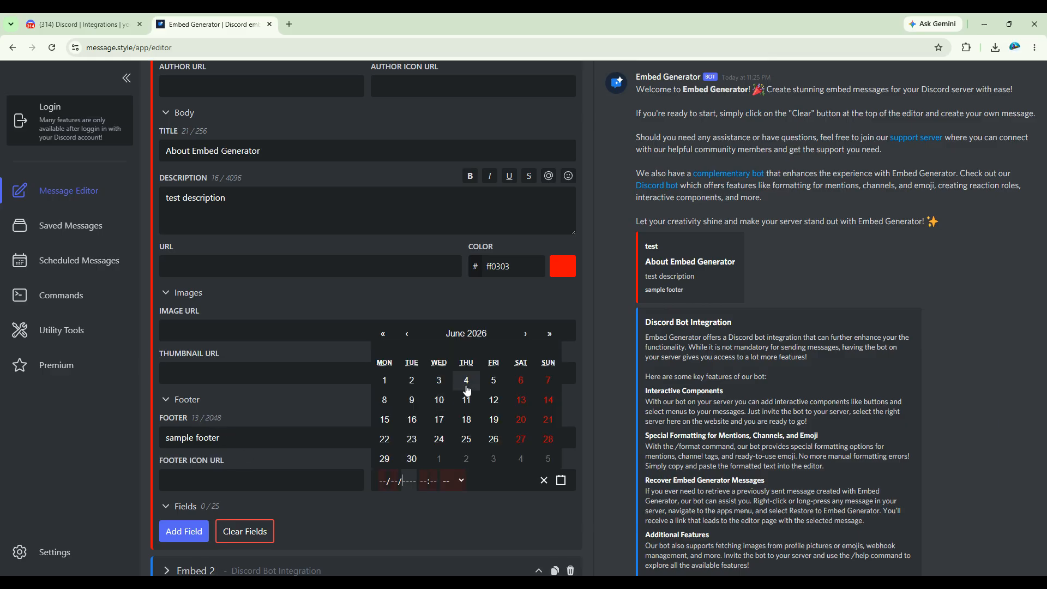
pyautogui.click(412, 381)
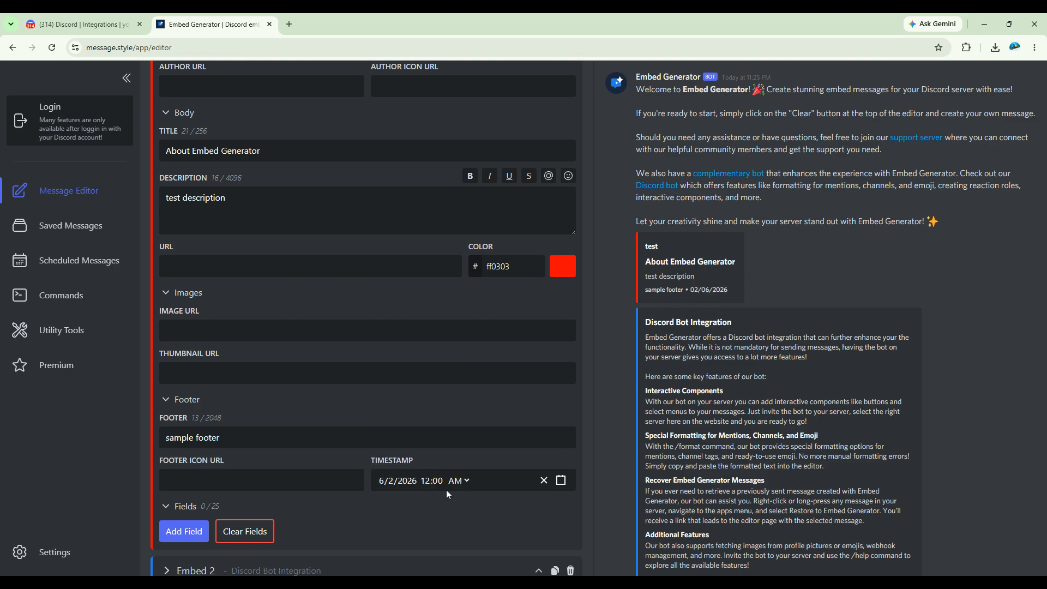
pyautogui.scroll(8, 411, 493)
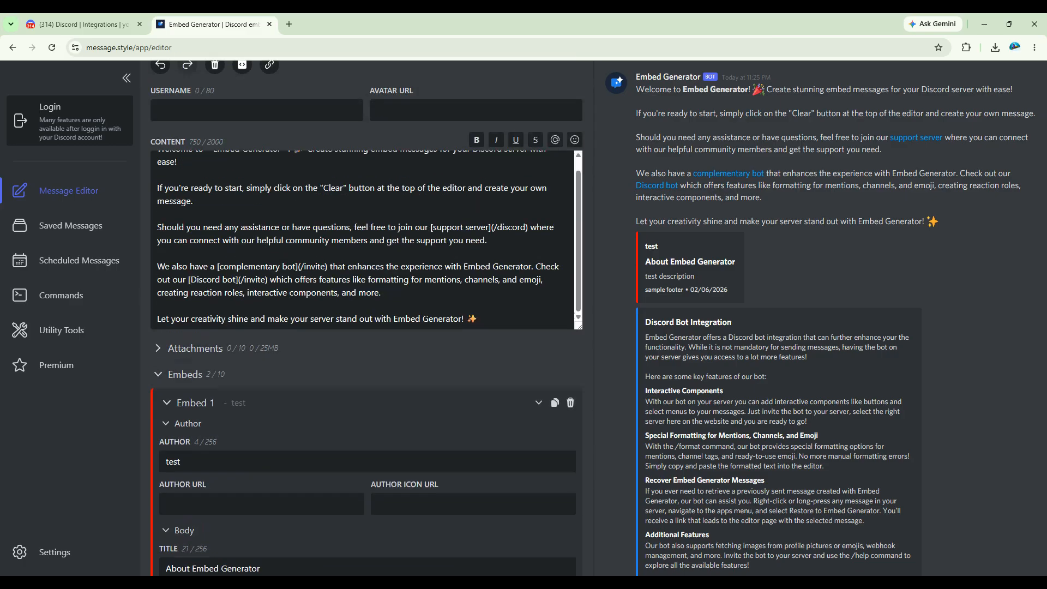
# Add a third, empty embed to the message
pyautogui.scroll(-10, 415, 486)
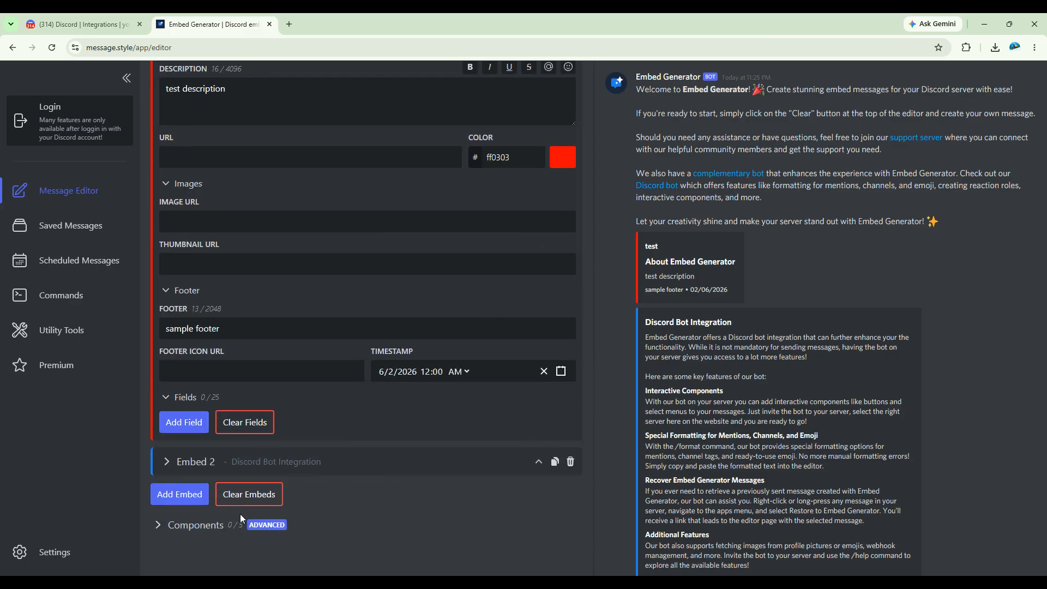
pyautogui.click(180, 494)
pyautogui.scroll(-1, 274, 471)
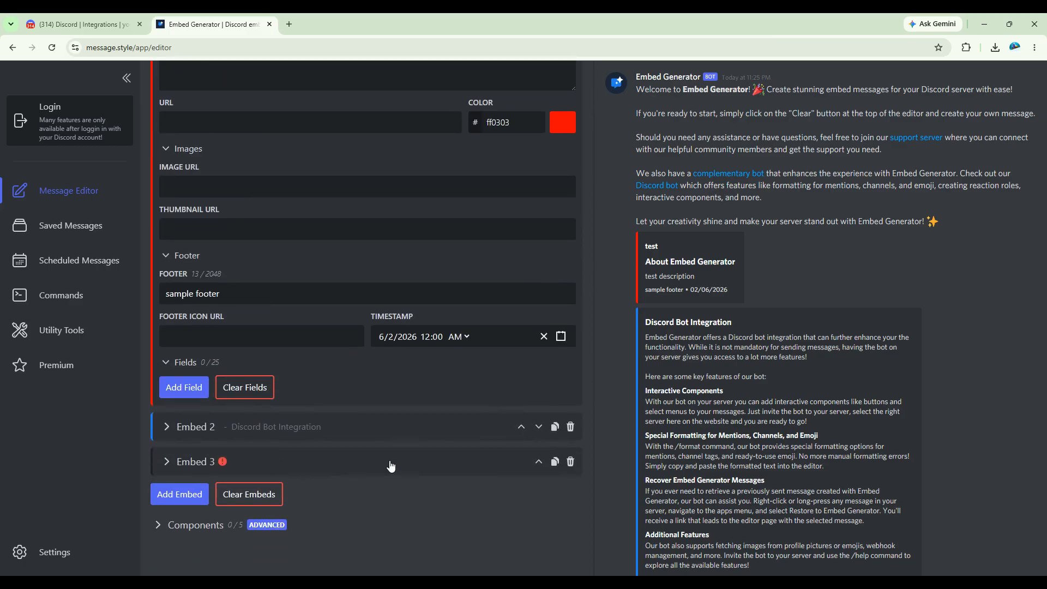
pyautogui.scroll(15, 370, 421)
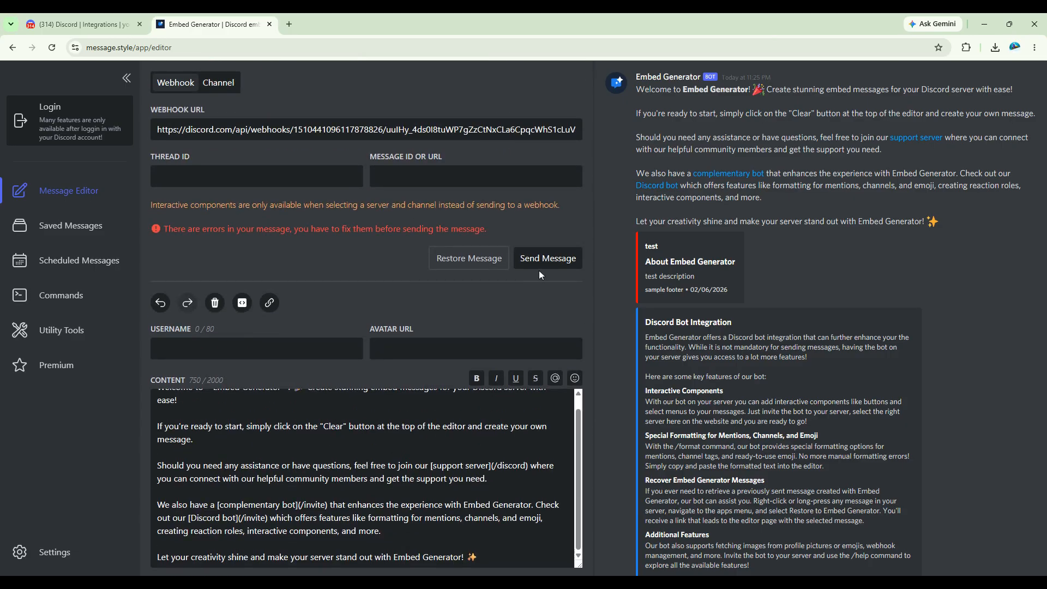
# Clear all embeds, then send the message to the Discord webhook
pyautogui.scroll(-9, 529, 316)
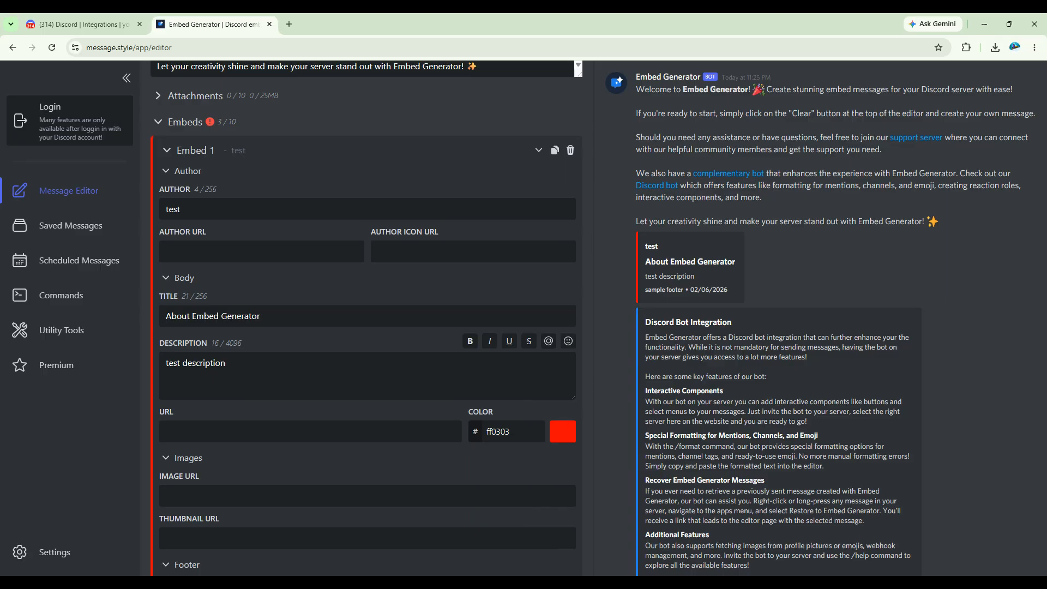
pyautogui.scroll(-5, 223, 131)
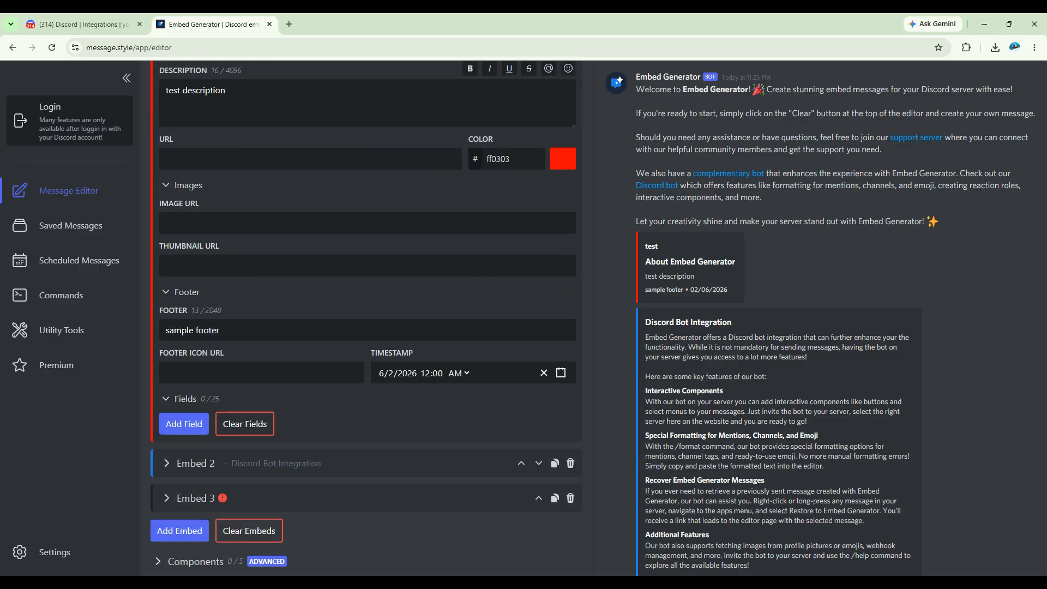
pyautogui.click(250, 521)
pyautogui.scroll(4, 327, 382)
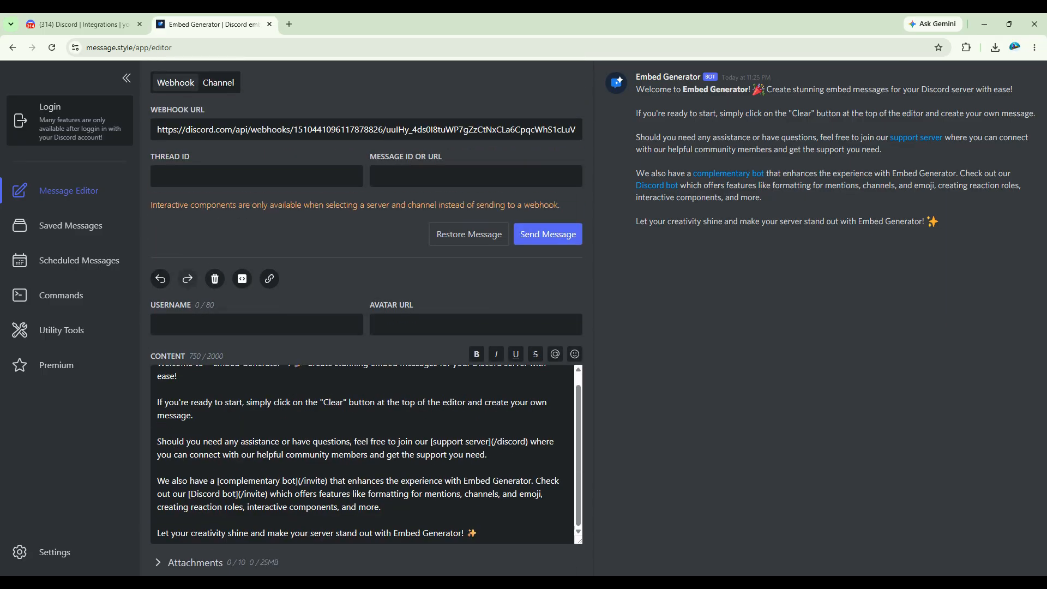
pyautogui.click(547, 240)
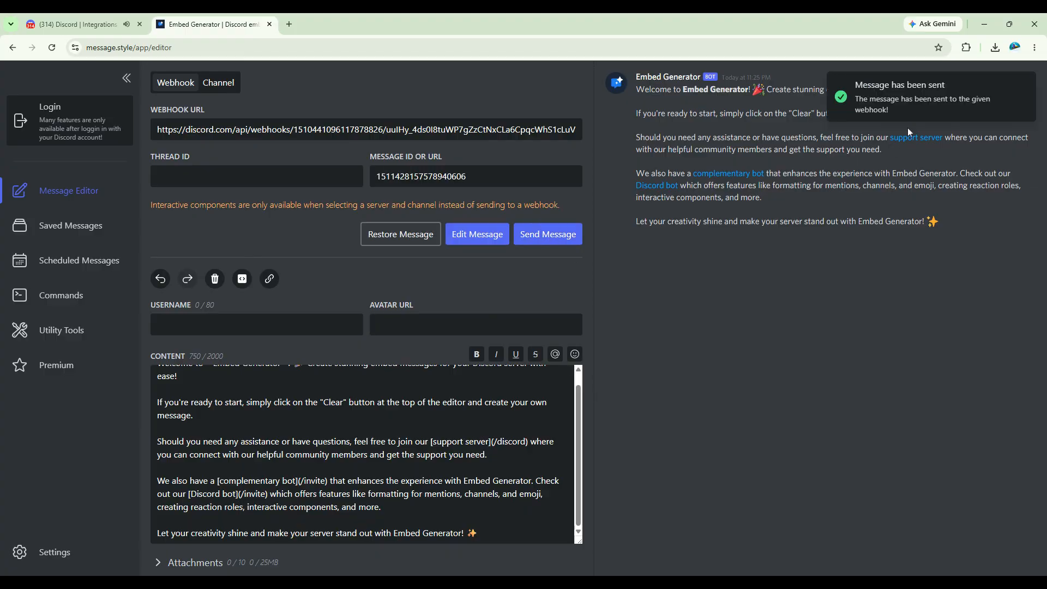